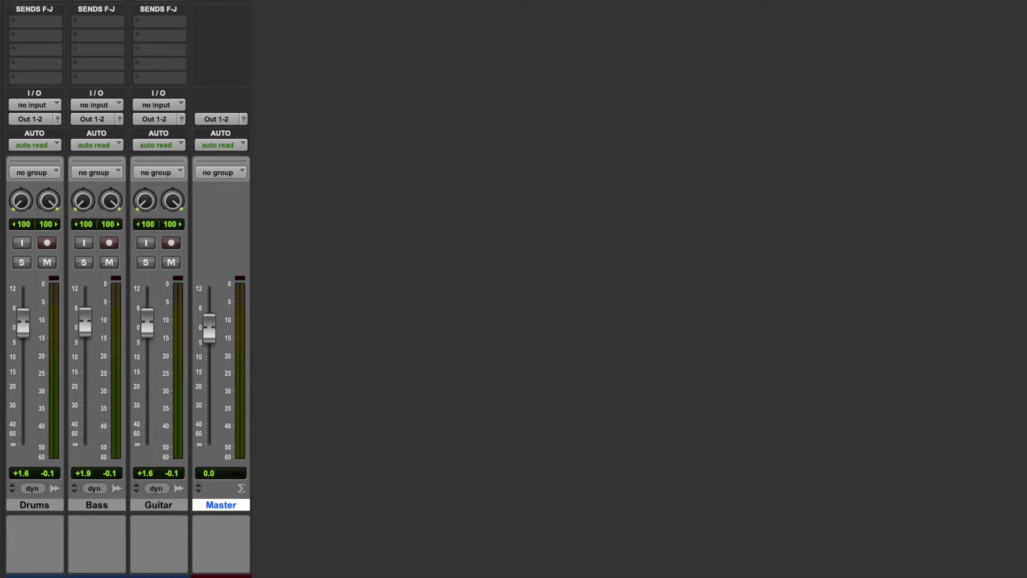
- Play the mix briefly to show the Master meter clipping at a 6.5 peak
key(space)
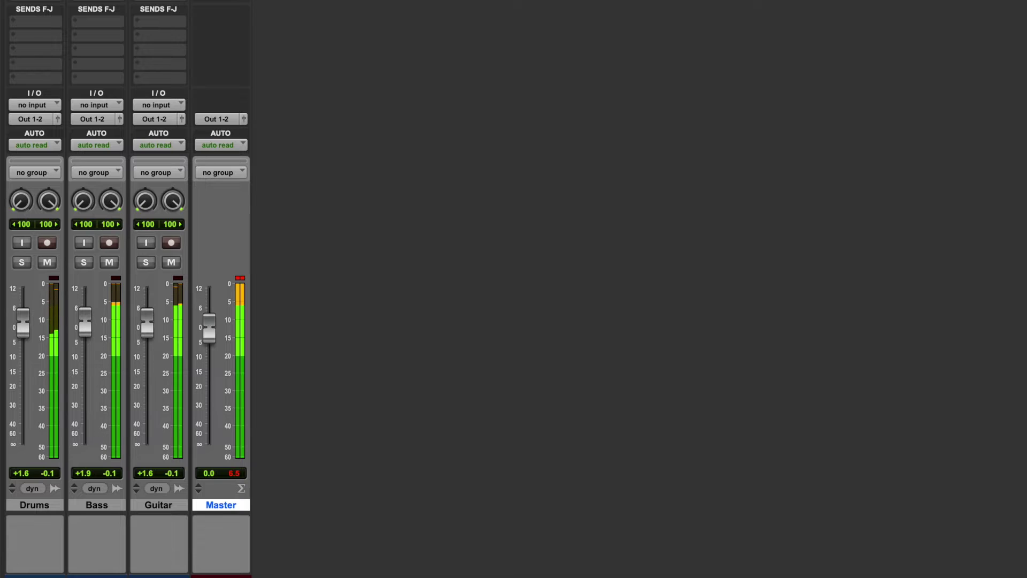
key(space)
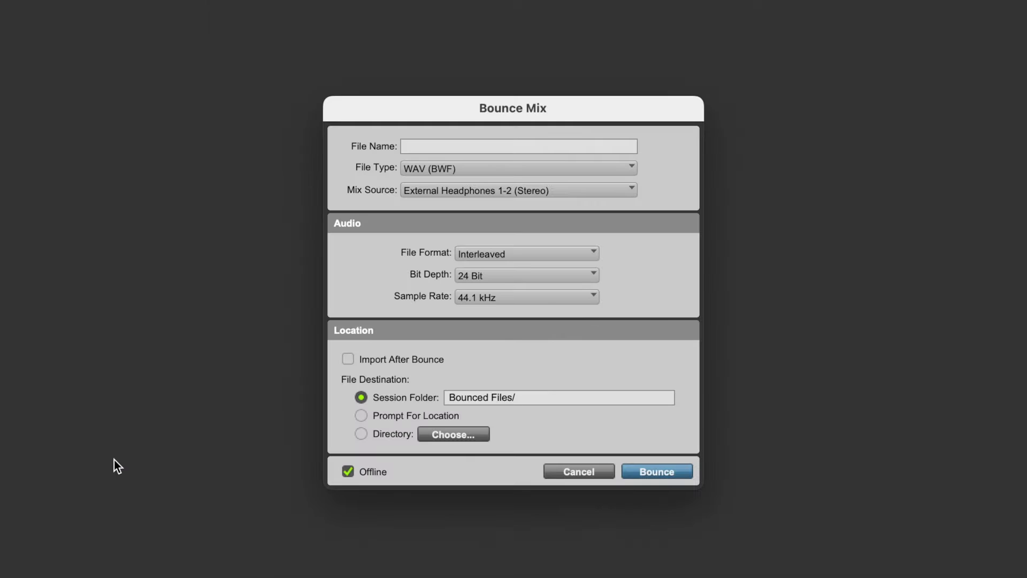
- Bounce the mix as a 24 Bit WAV named '24 bit'
text(24 bit)
click(594, 275)
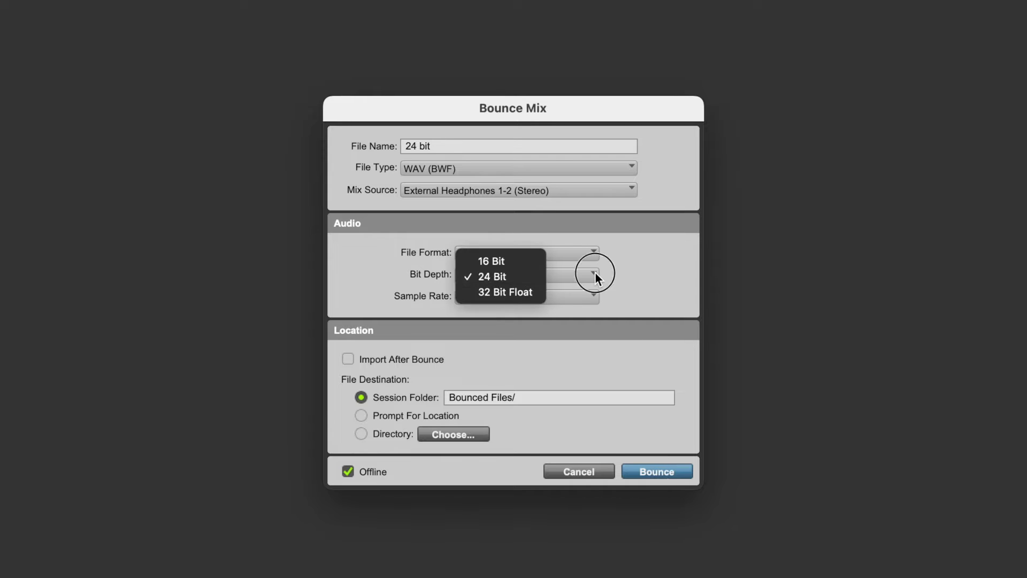
click(630, 278)
click(651, 473)
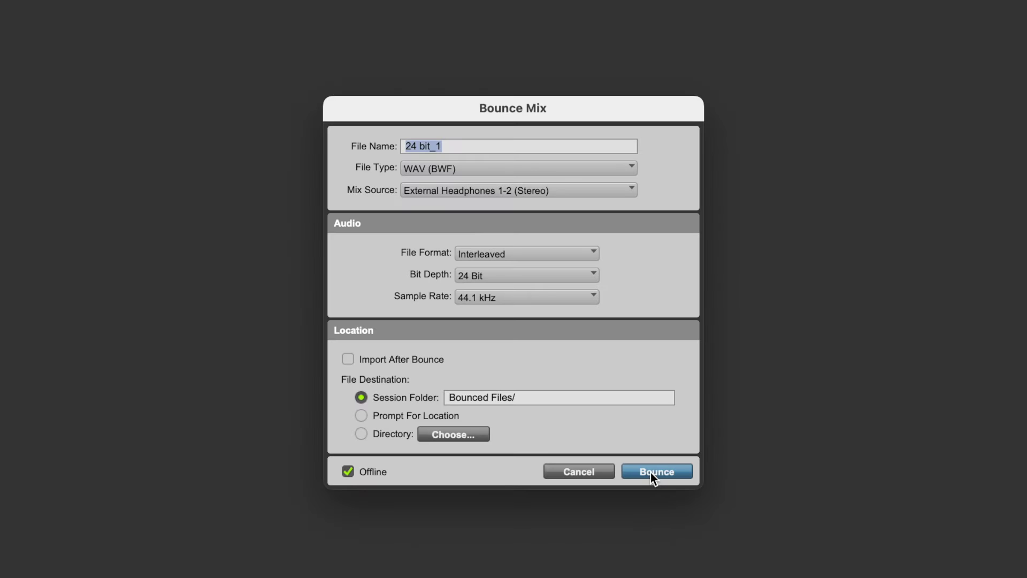
- Bounce a second mix named '32 bit float' at 32 Bit Float bit depth
text(32 bit float)
click(570, 276)
click(539, 293)
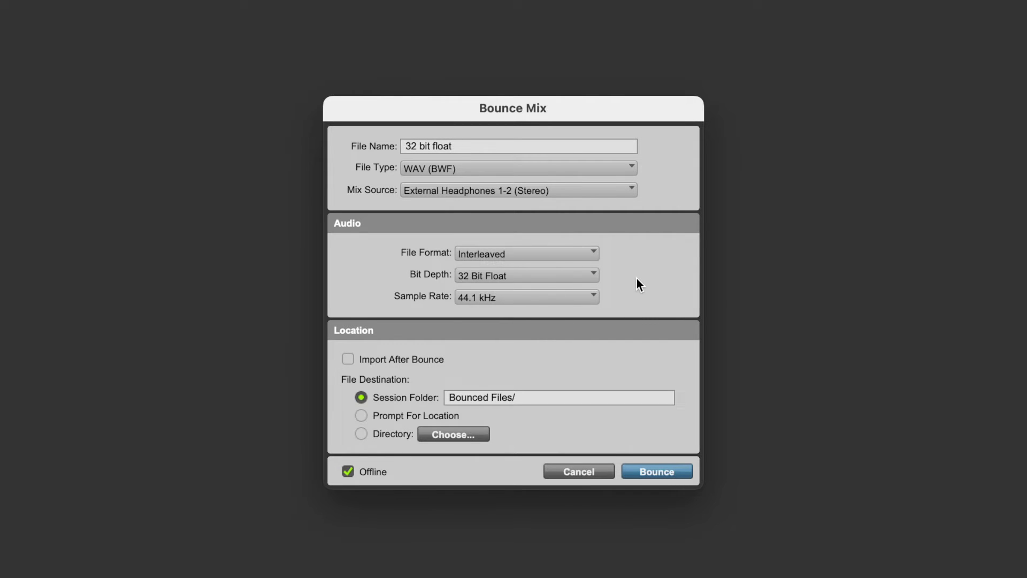
click(667, 472)
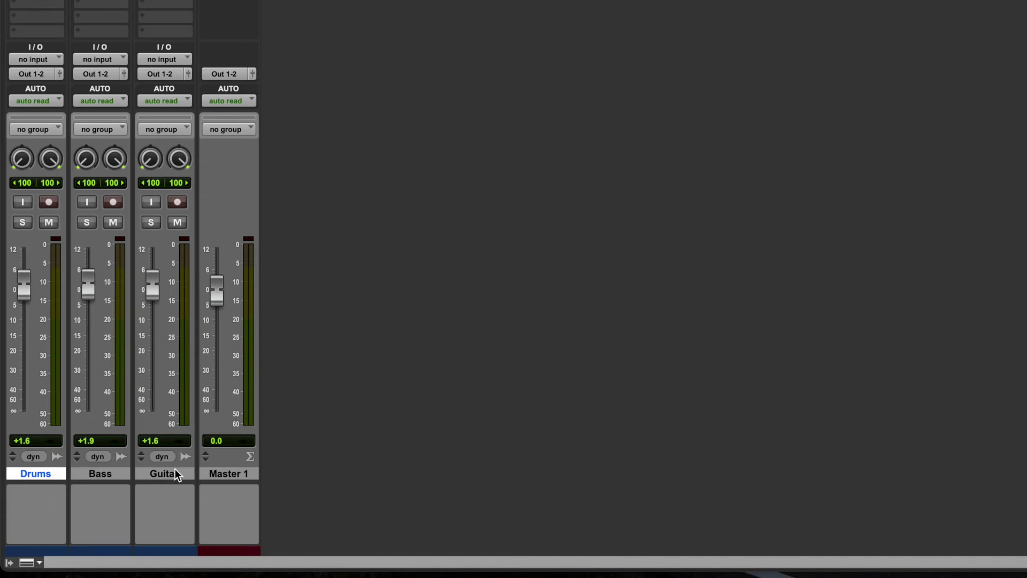
- Select the Guitar, Drums and Bass tracks and delete them
click(174, 474)
shift+click(46, 476)
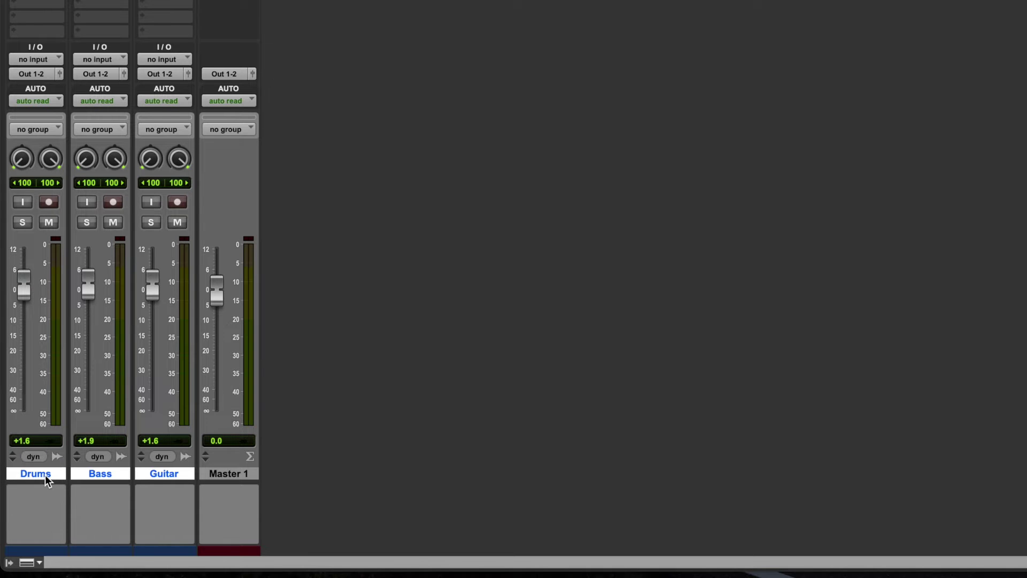
right_click(46, 475)
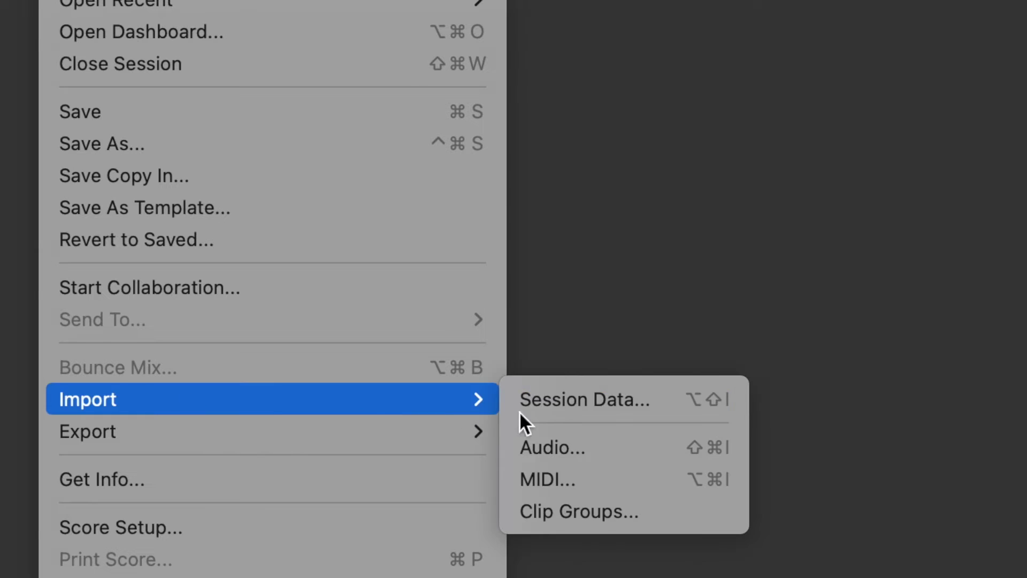
- Import the '24 bit' and '32 bit float' WAV bounces onto new tracks
click(649, 448)
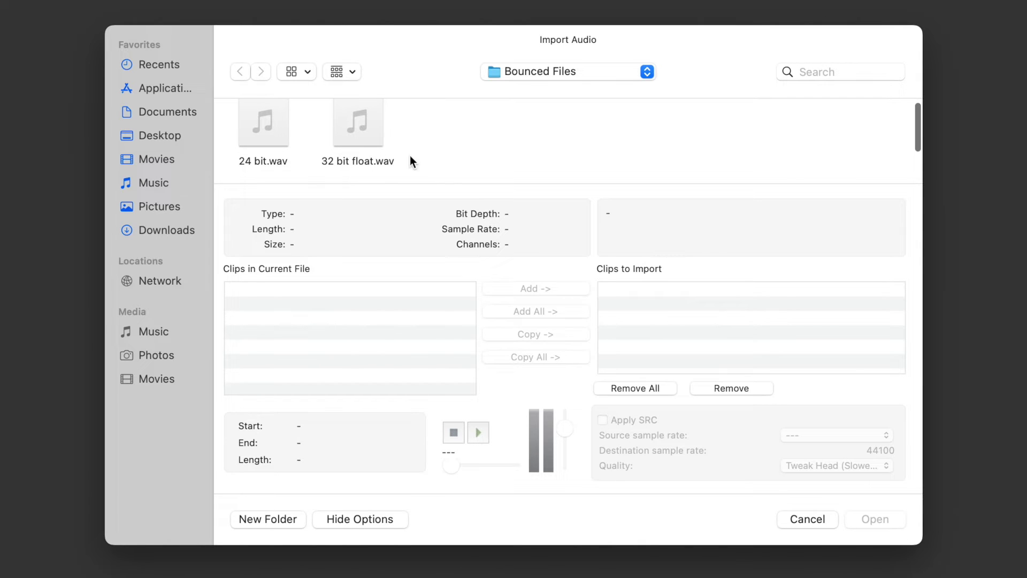
drag(422, 157, 293, 161)
click(555, 285)
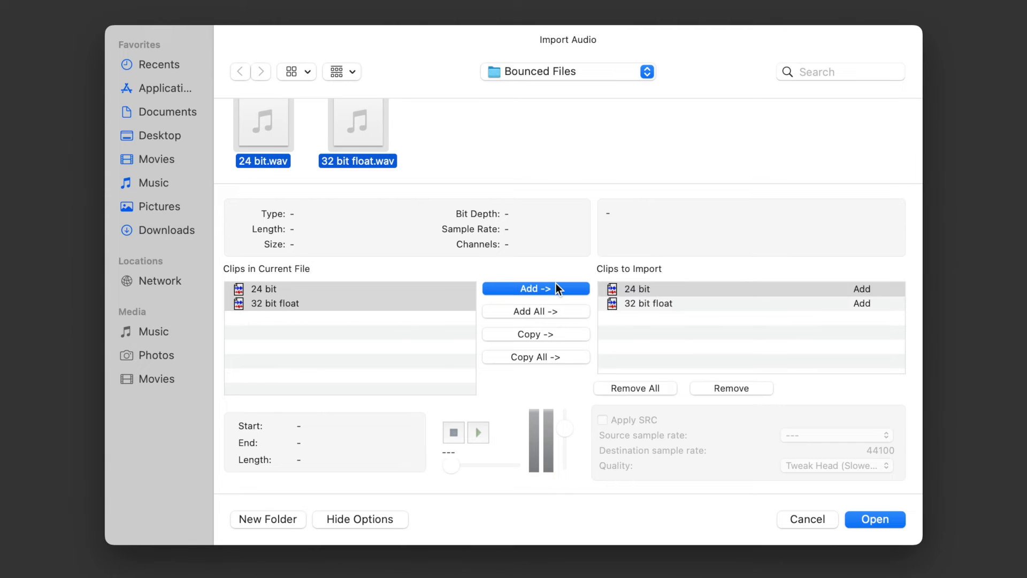
click(861, 519)
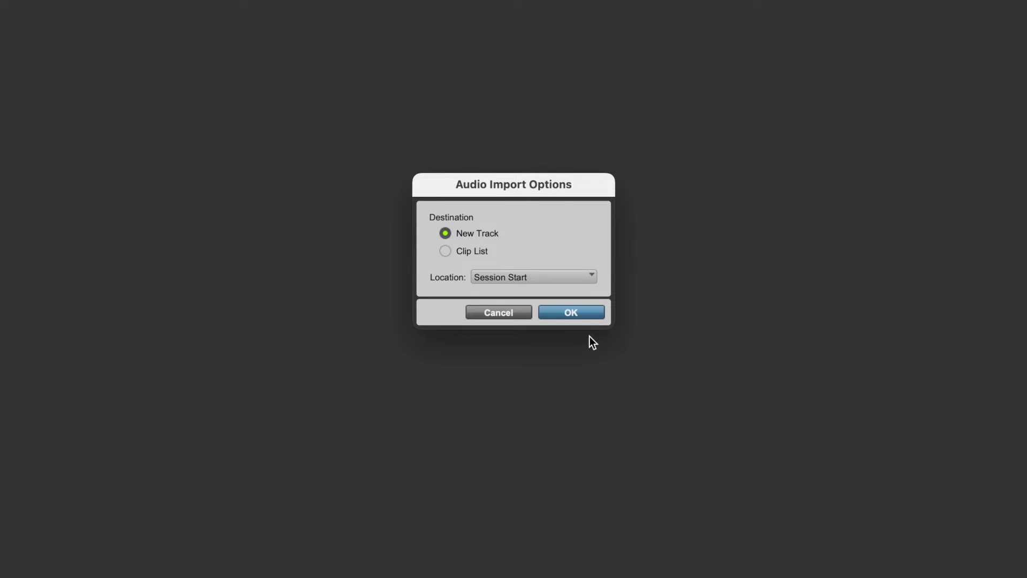
click(572, 313)
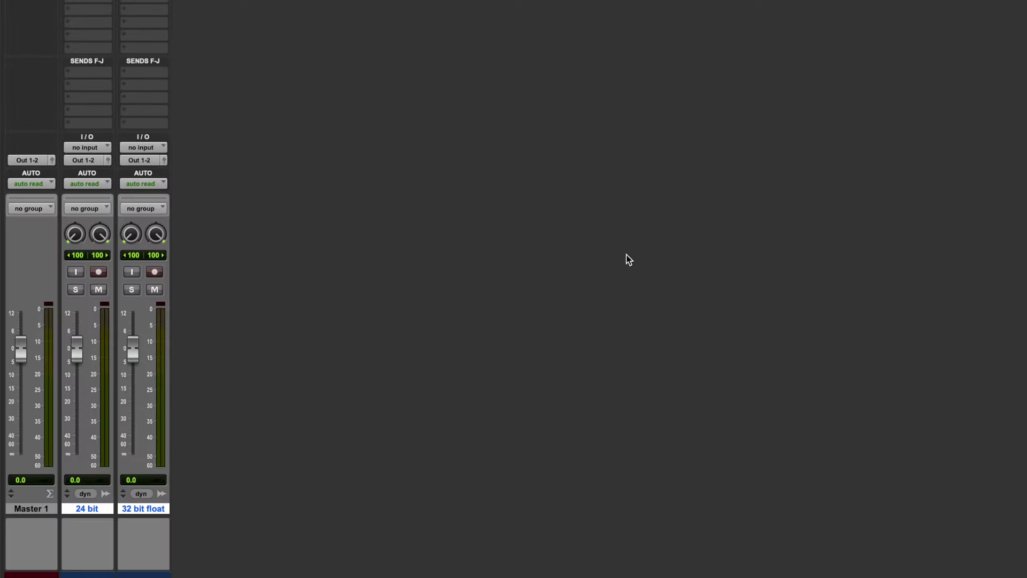
- Move the Master 1 strip to the mixer's right end and play the bounces
drag(32, 513, 245, 516)
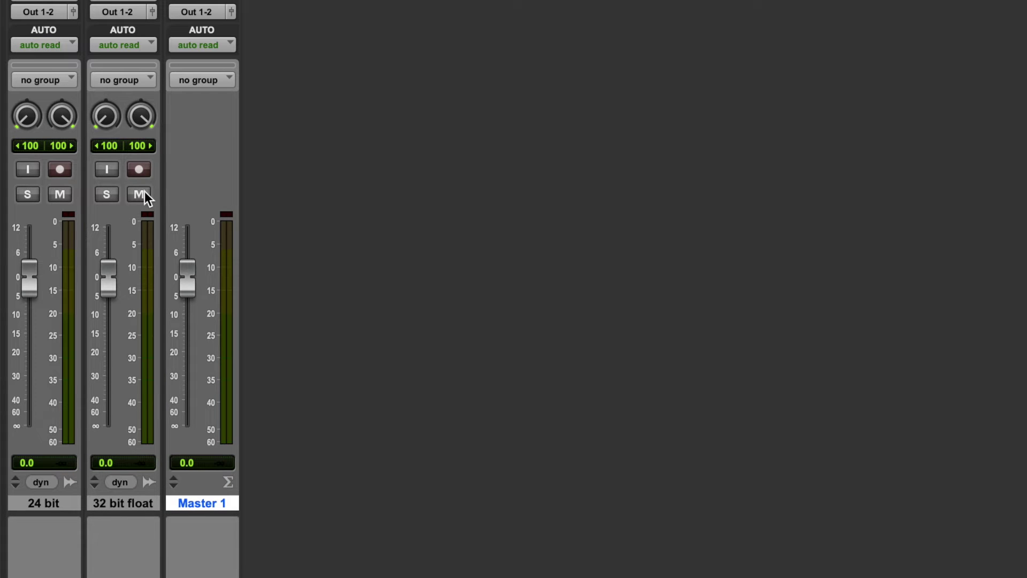
key(space)
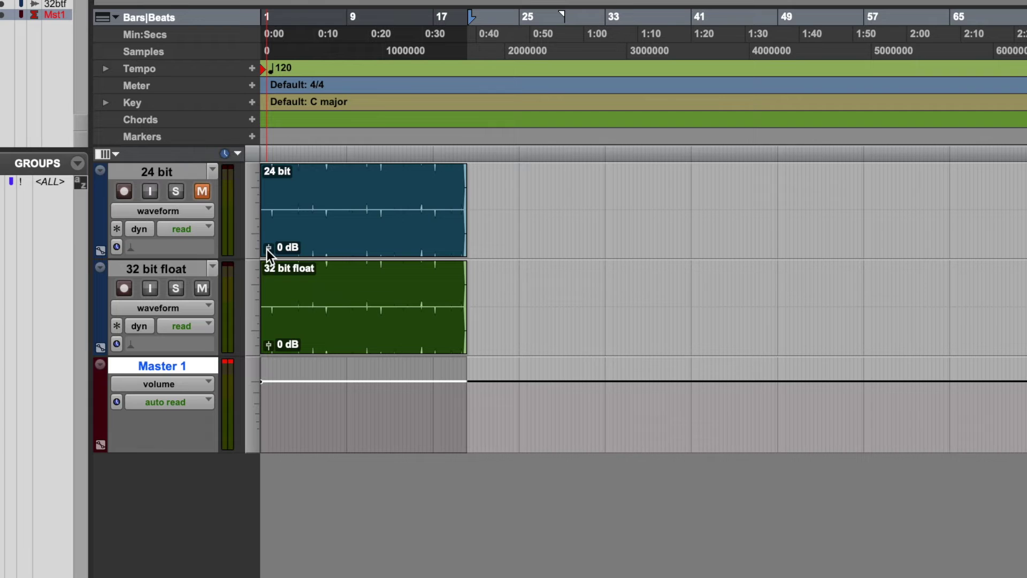
- Drop clip gain on the '24 bit' and '32 bit float' clips to -7.5 dB, then return to the Mix window
drag(267, 249, 267, 257)
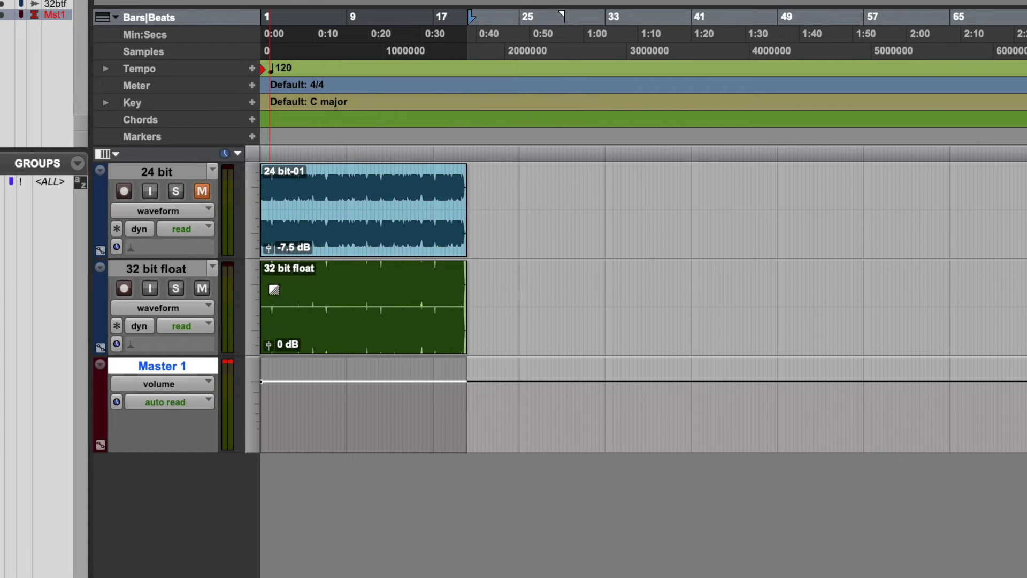
click(268, 347)
drag(267, 347, 268, 355)
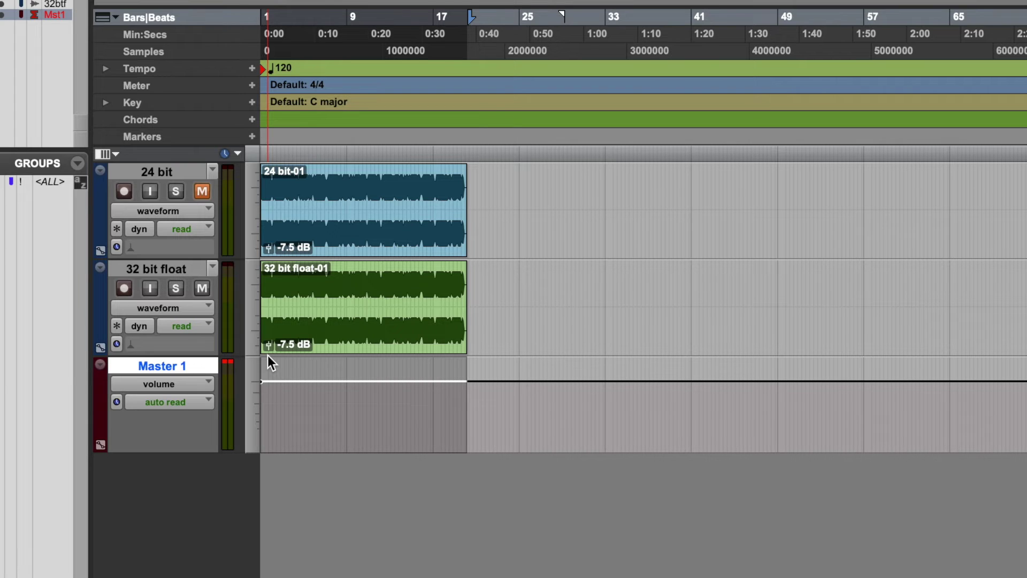
key(super+equal)
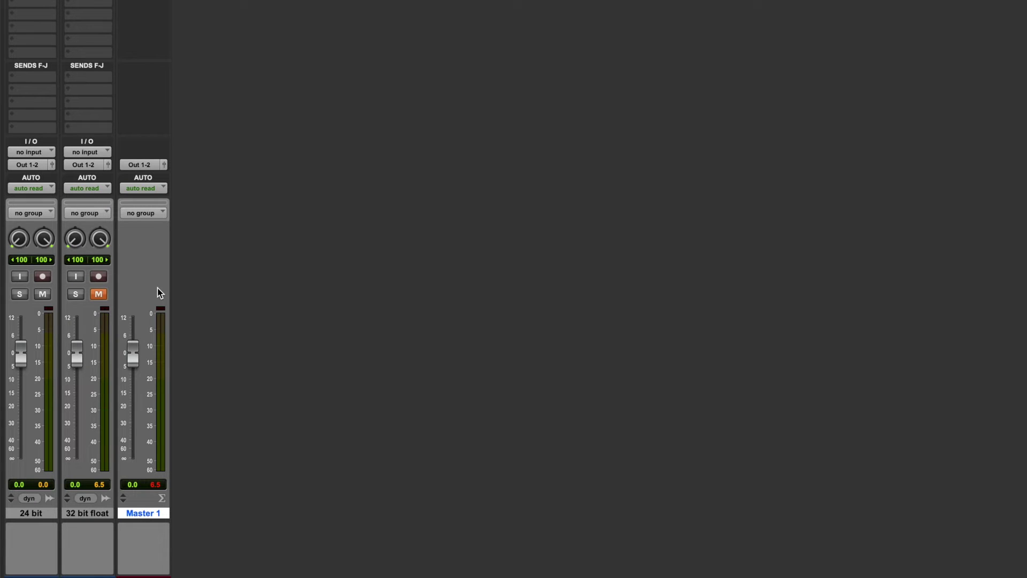
key(space)
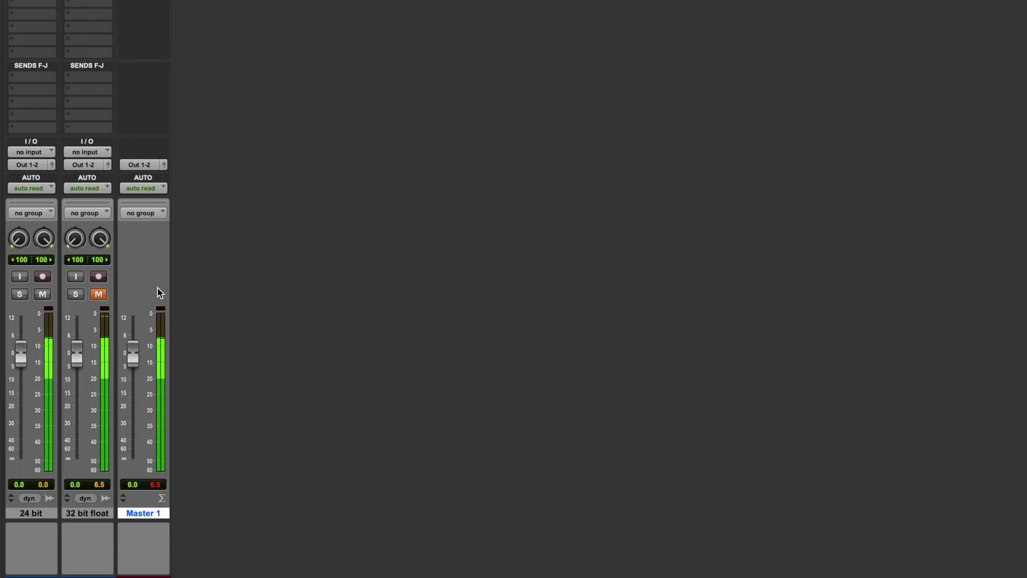
key(space)
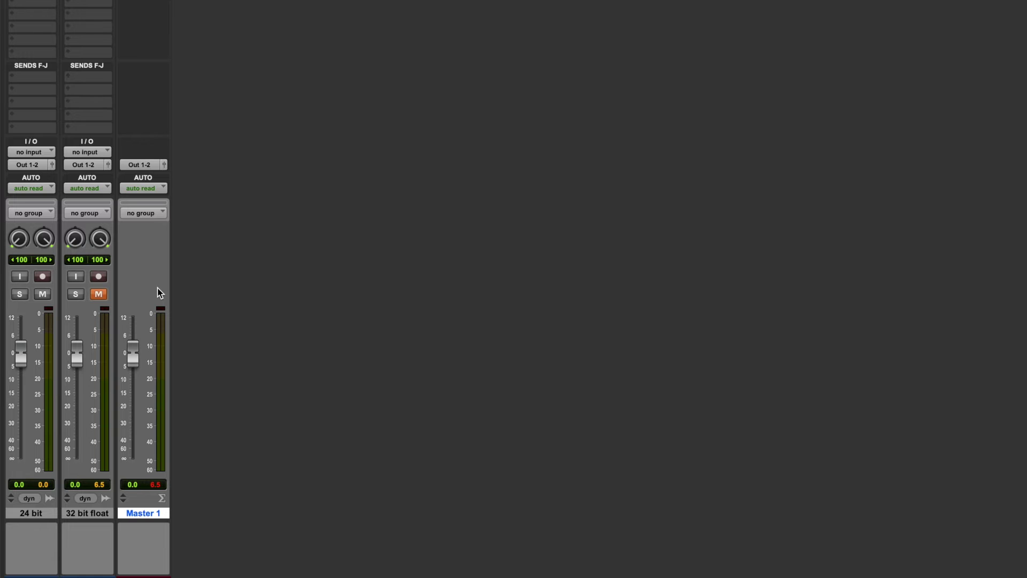
key(space)
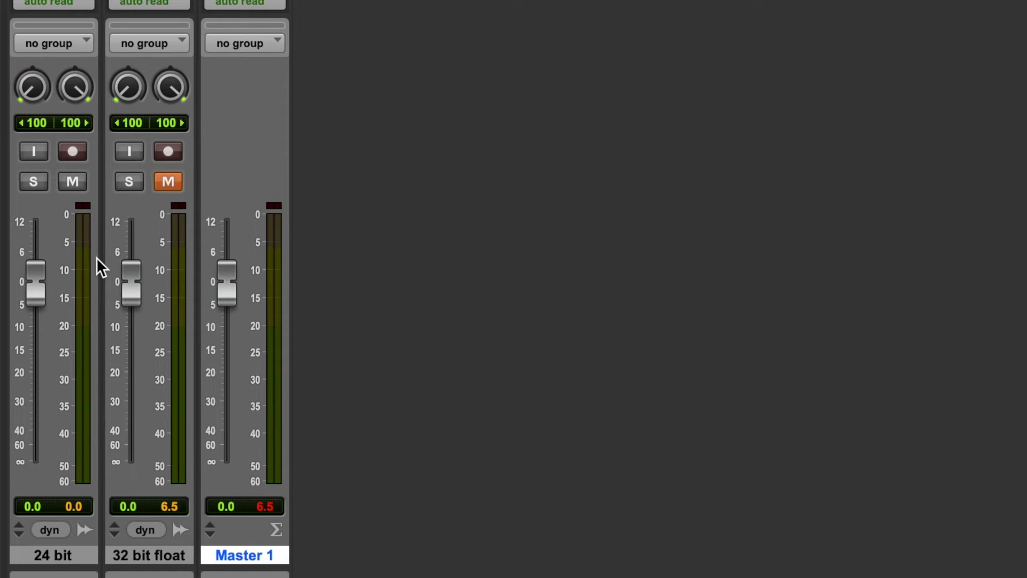
- Unmute '32 bit float' and play it through Master 1, still peaking at 6.5
click(165, 184)
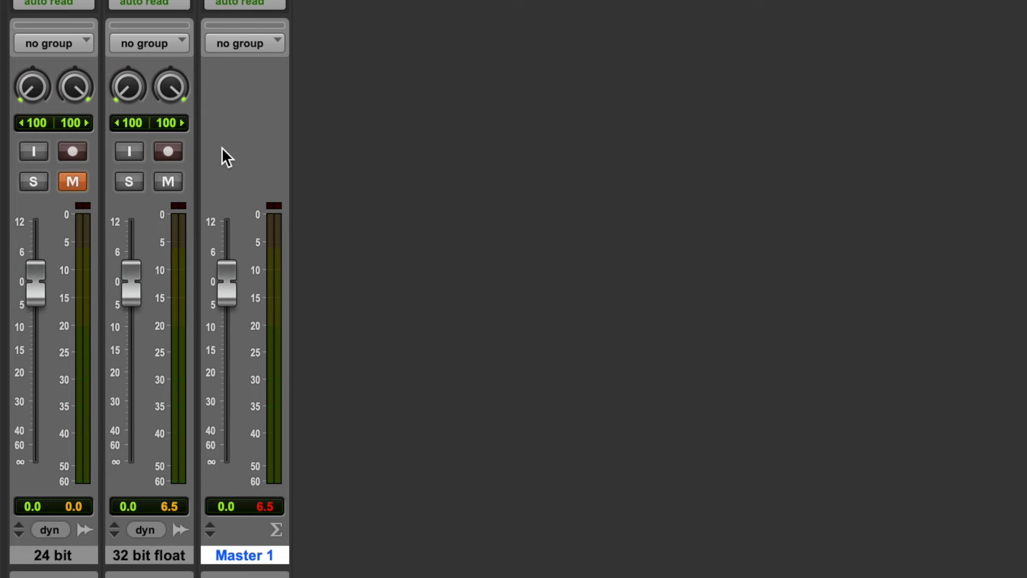
key(space)
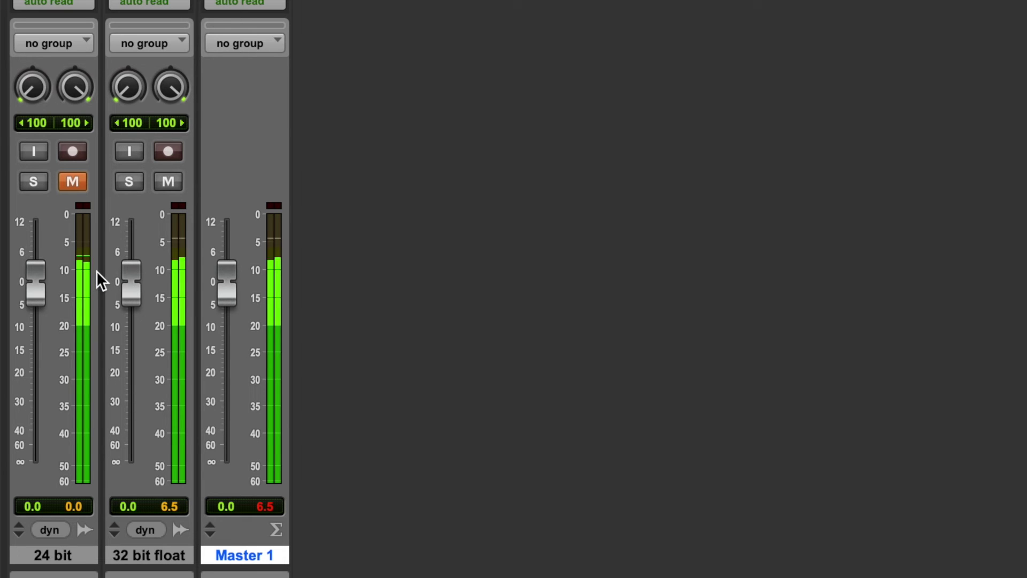
key(space)
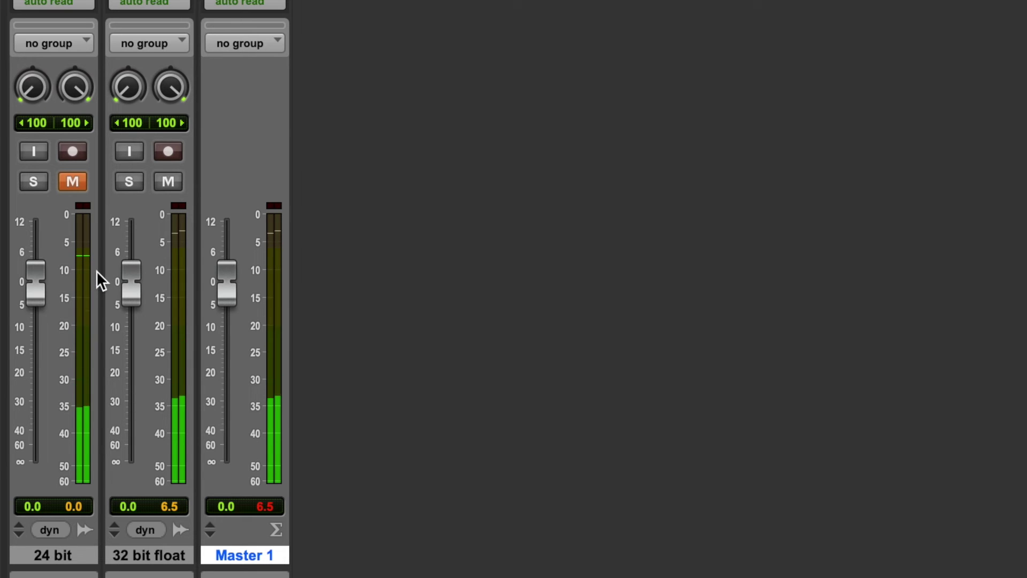